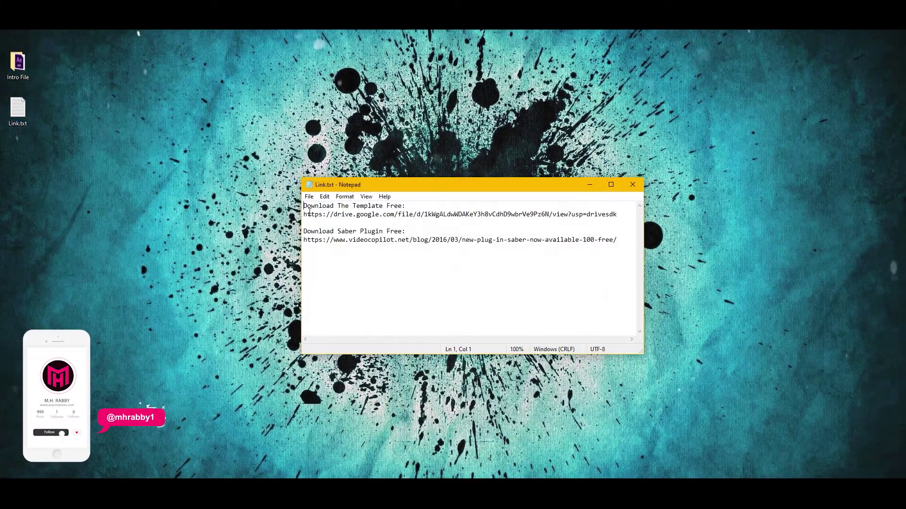
Step: Copy the template's Google Drive download link from Link.txt
{"action": "left_click_drag", "start_coordinate": [303, 214], "coordinate": [617, 218]}
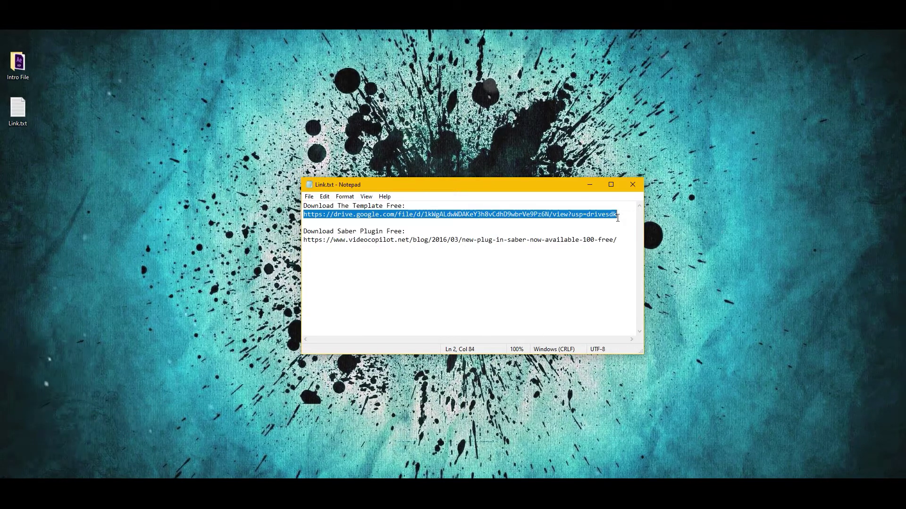
{"action": "key", "text": "ctrl+c"}
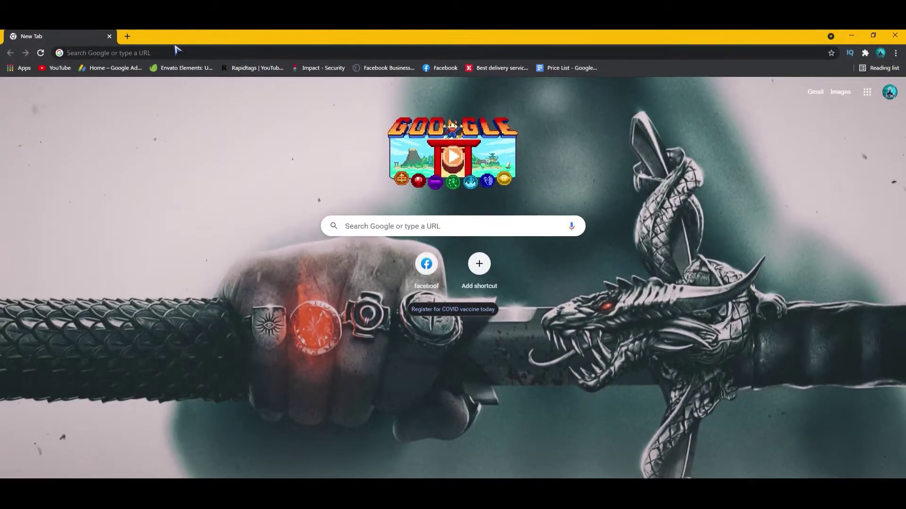
Step: Paste the Drive link, browse the Intro File and Assets folders, and select the Saber link
{"action": "right_click", "coordinate": [173, 53]}
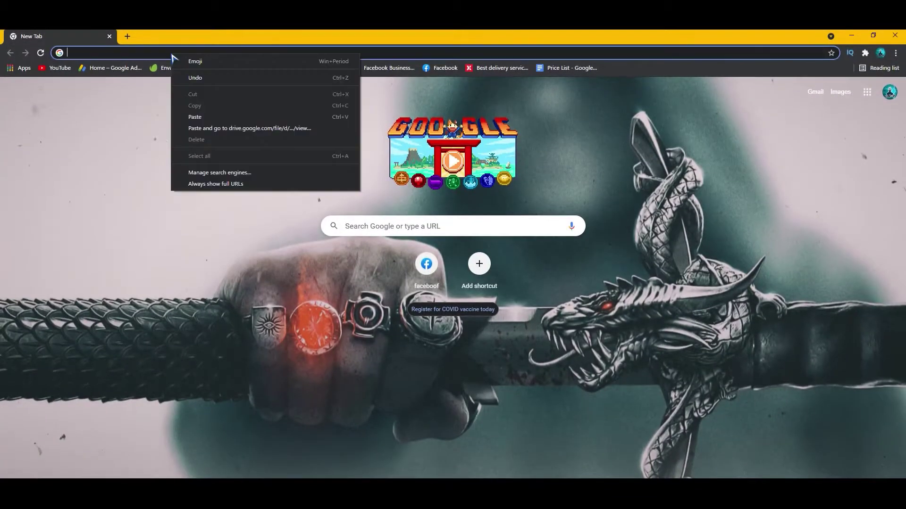
{"action": "left_click", "coordinate": [249, 128]}
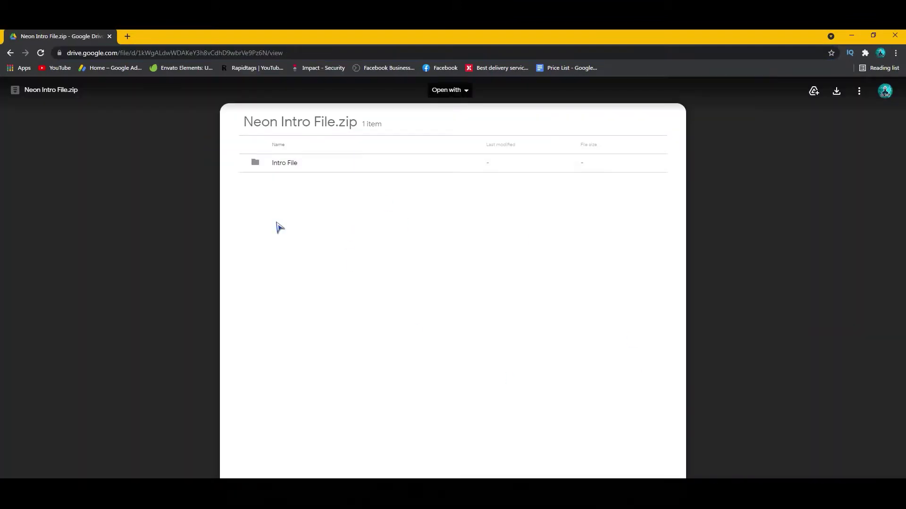
{"action": "left_click", "coordinate": [284, 165]}
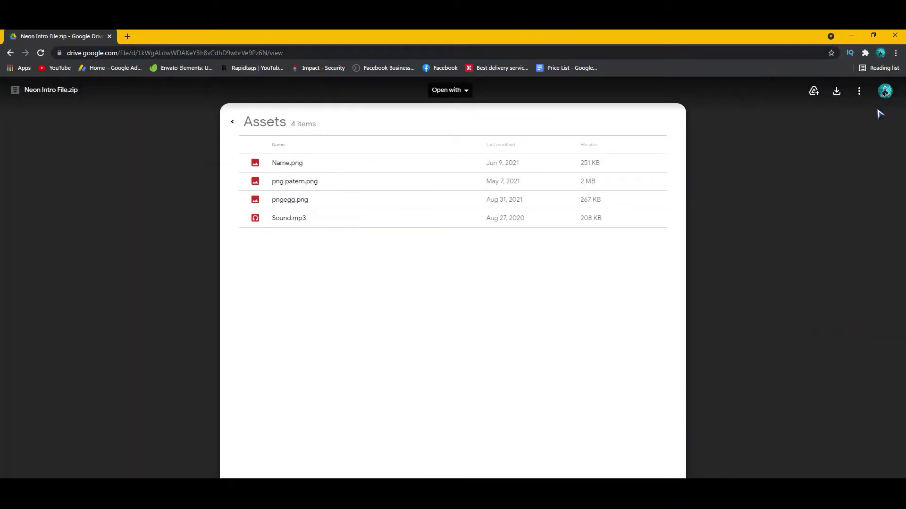
{"action": "left_click", "coordinate": [234, 125]}
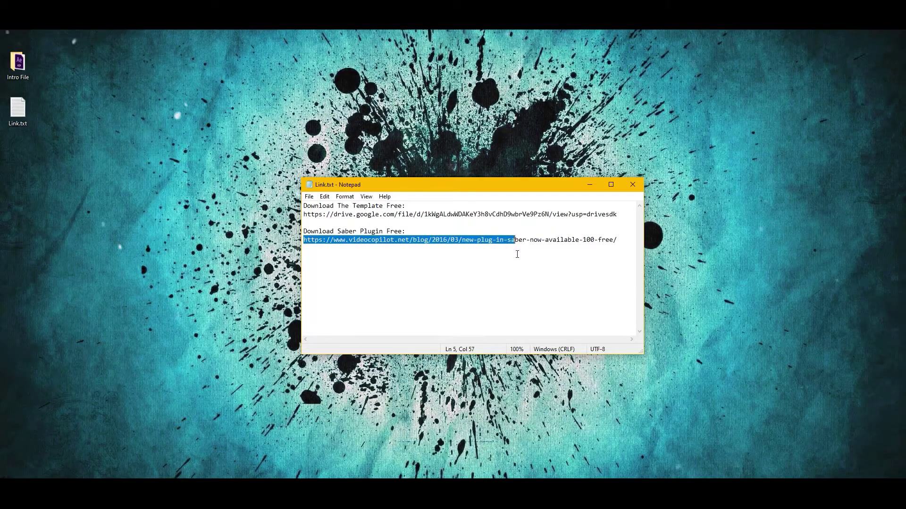
{"action": "left_click_drag", "start_coordinate": [517, 254], "coordinate": [615, 250]}
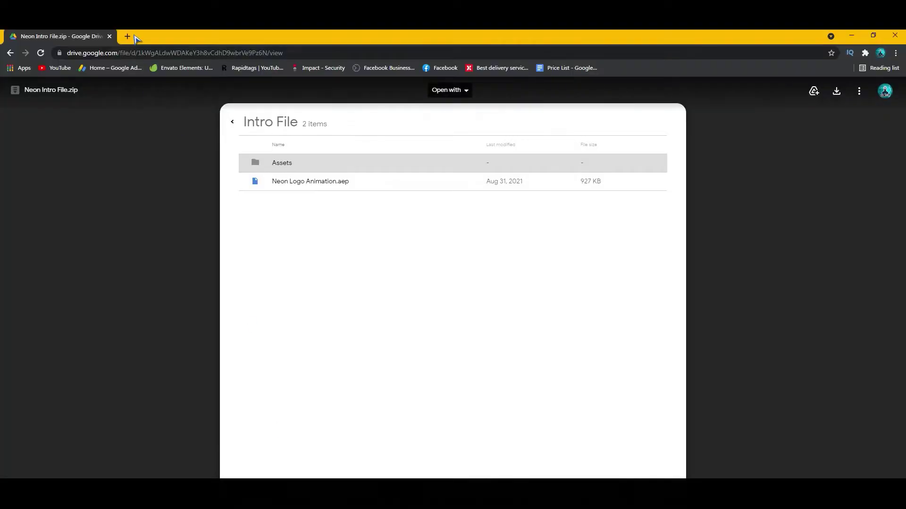
{"action": "left_click", "coordinate": [127, 36]}
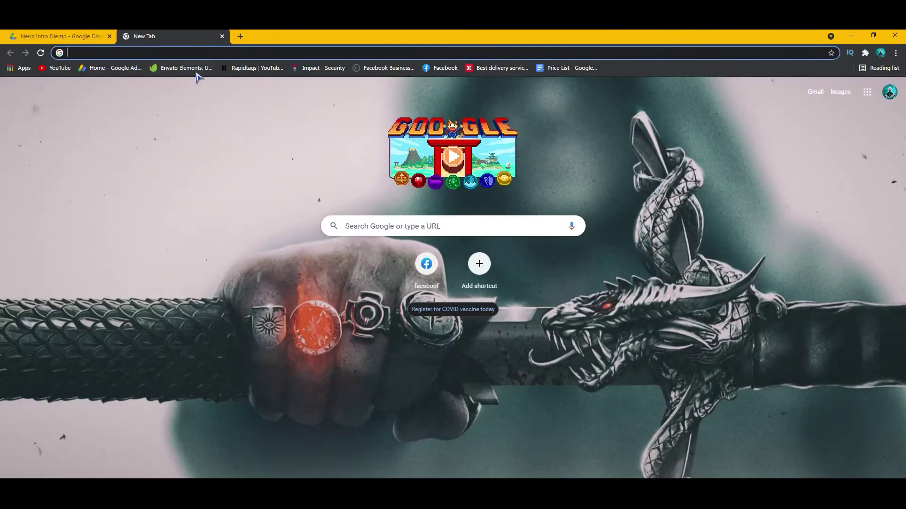
Step: Load the Video Copilot Saber plugin page from the copied link
{"action": "key", "text": "ctrl+v"}
{"action": "key", "text": "Return"}
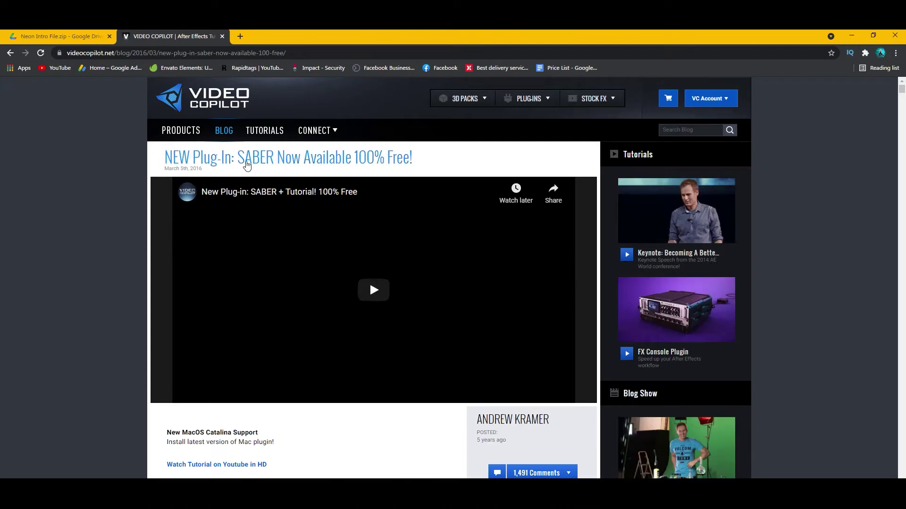
{"action": "scroll", "coordinate": [283, 252], "scroll_direction": "down", "scroll_amount": 4}
{"action": "scroll", "coordinate": [283, 251], "scroll_direction": "down", "scroll_amount": 1}
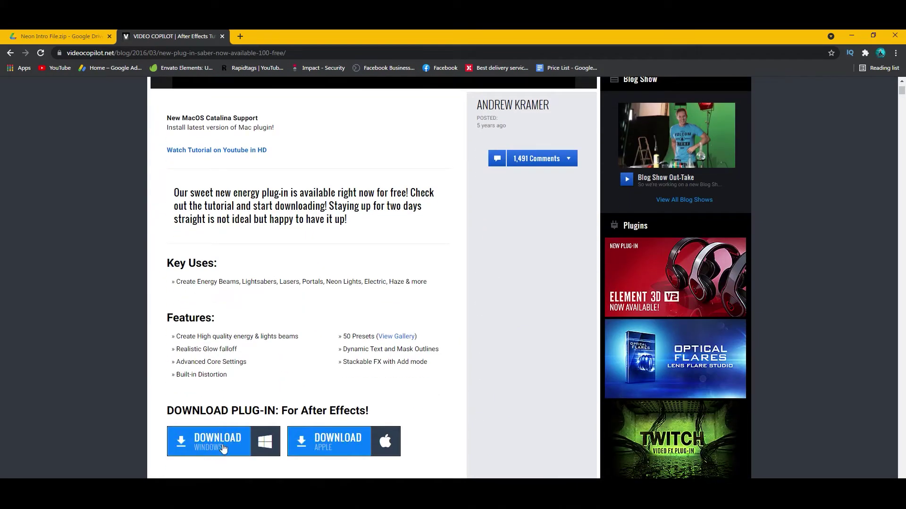
{"action": "scroll", "coordinate": [420, 394], "scroll_direction": "up", "scroll_amount": 5}
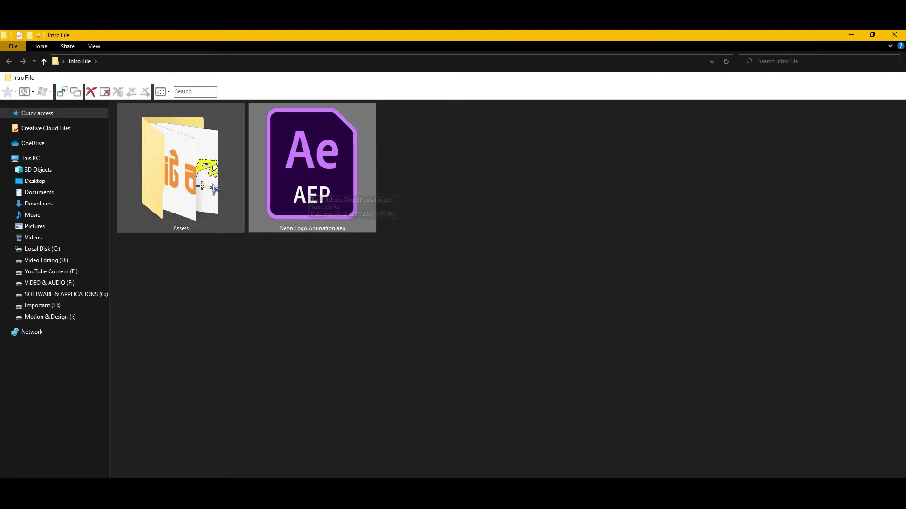
{"action": "left_click", "coordinate": [189, 216]}
{"action": "double_click", "coordinate": [197, 186]}
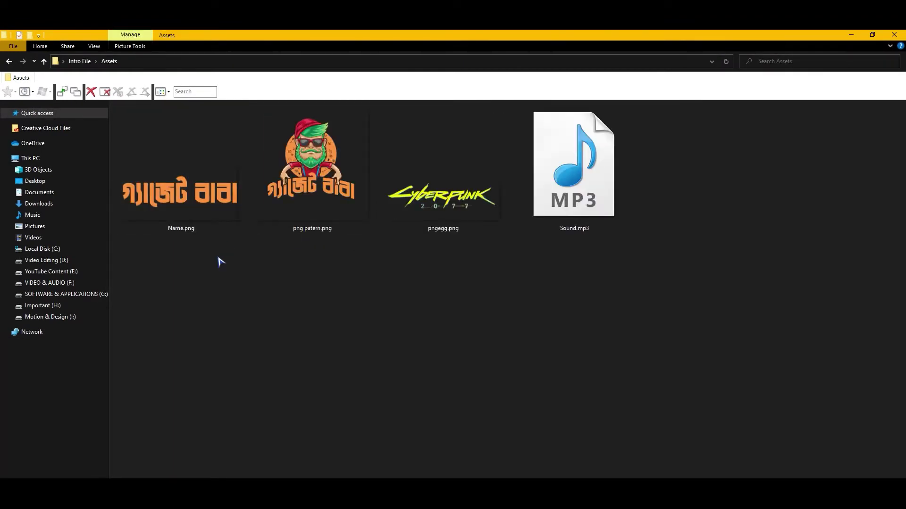
{"action": "left_click_drag", "start_coordinate": [206, 269], "coordinate": [501, 280]}
{"action": "left_click", "coordinate": [468, 306]}
{"action": "left_click", "coordinate": [10, 62]}
{"action": "left_click", "coordinate": [323, 177]}
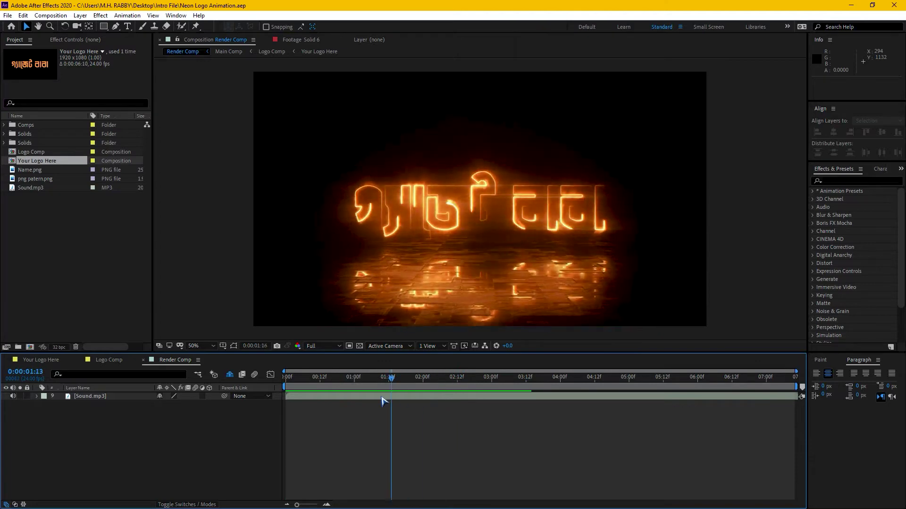
Step: Play and stop the Render Comp neon logo preview, then scrub back to 02:23
{"action": "key", "text": "space"}
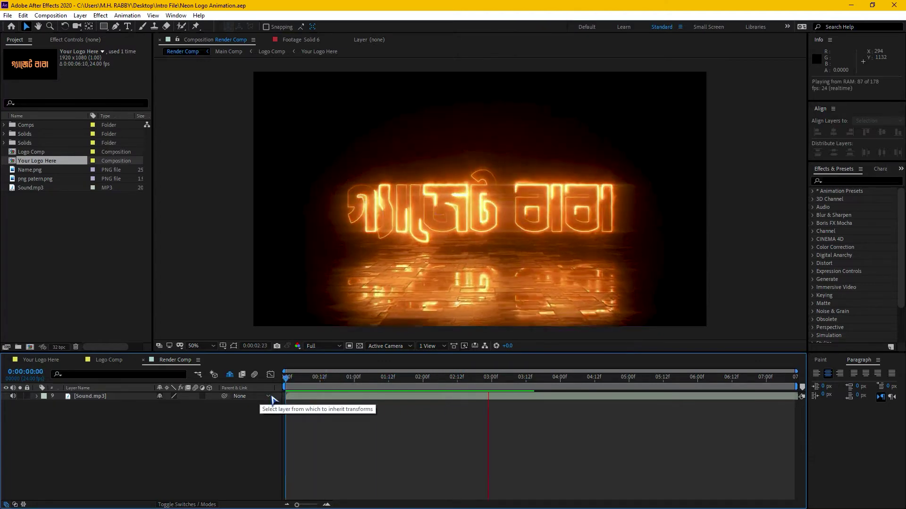
{"action": "key", "text": "space"}
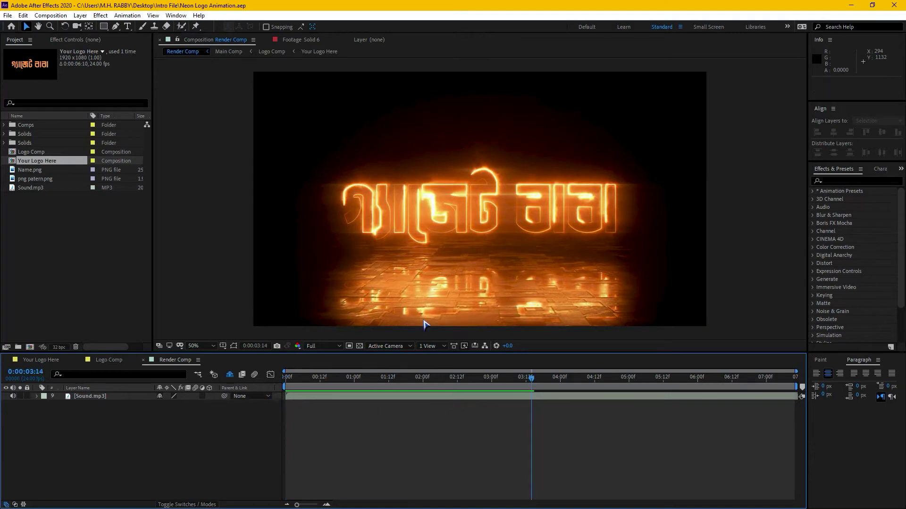
{"action": "left_click_drag", "start_coordinate": [377, 377], "coordinate": [489, 377]}
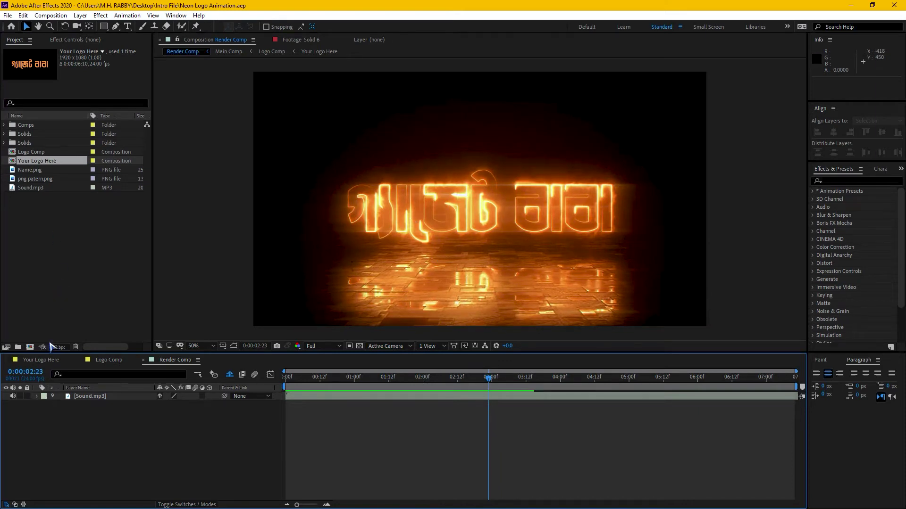
Step: Import pngegg.png into Your Logo Here, scale it down, and hide the Name.png layer
{"action": "left_click", "coordinate": [41, 360]}
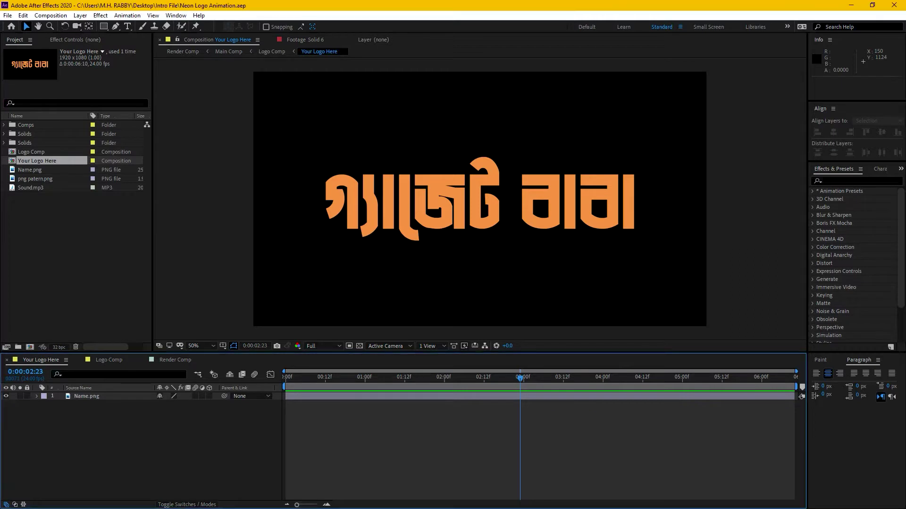
{"action": "left_click_drag", "start_coordinate": [72, 240], "coordinate": [81, 267]}
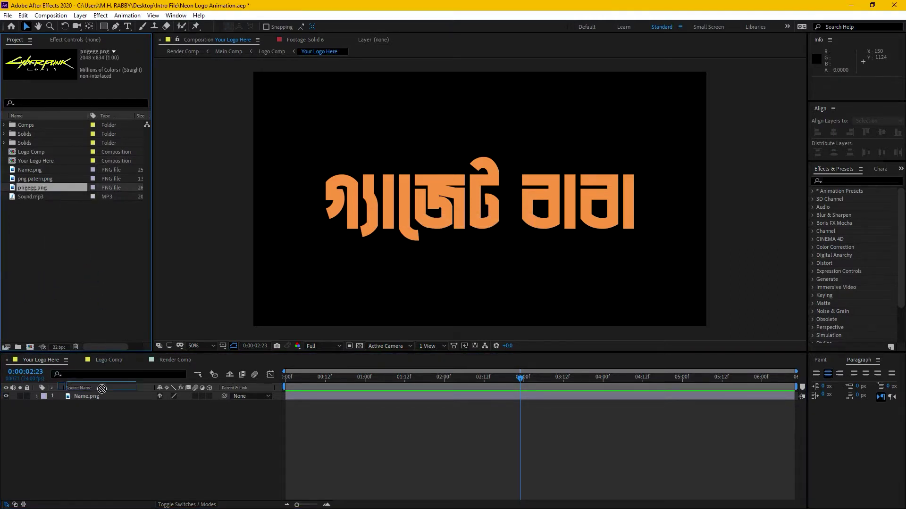
{"action": "left_click_drag", "start_coordinate": [32, 187], "coordinate": [106, 399]}
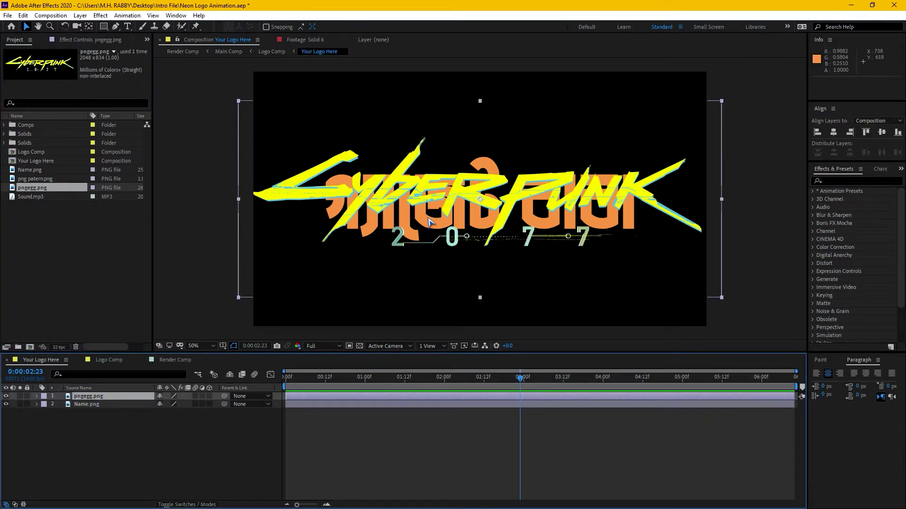
{"action": "left_click_drag", "start_coordinate": [241, 203], "coordinate": [316, 206]}
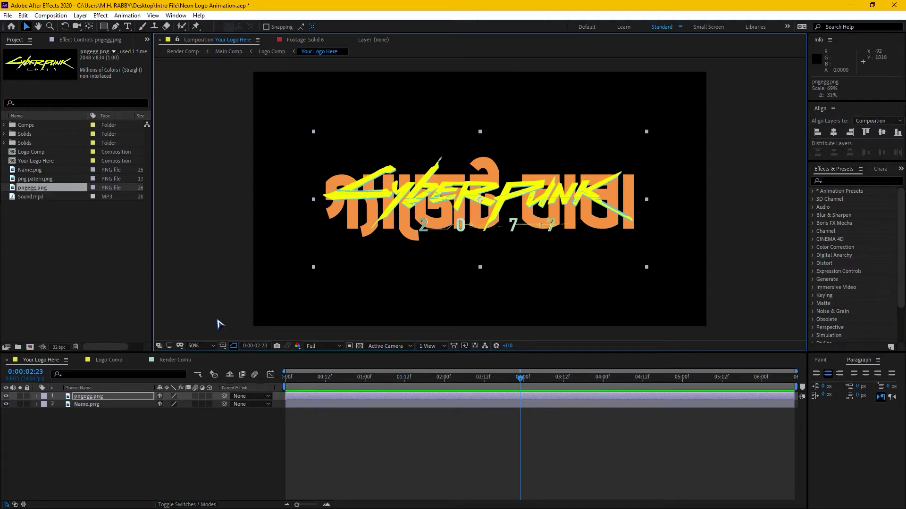
{"action": "left_click", "coordinate": [88, 406]}
{"action": "left_click", "coordinate": [7, 405]}
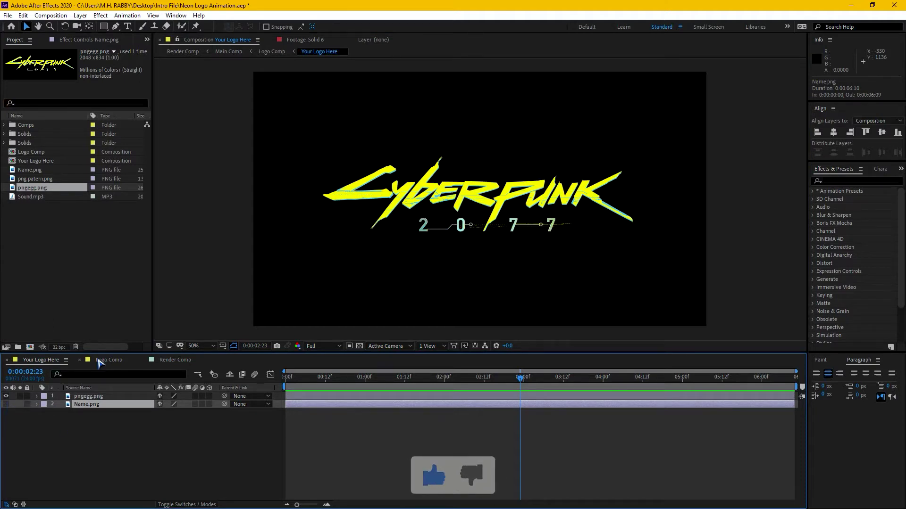
Step: Auto-trace the Your Logo Here layer in Logo Comp and hide the old Bengali traced layer
{"action": "left_click", "coordinate": [105, 360]}
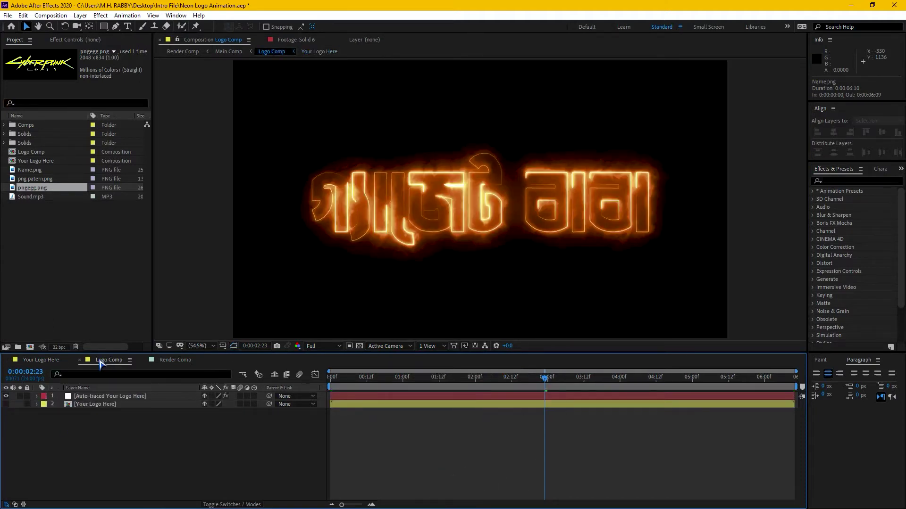
{"action": "left_click", "coordinate": [99, 405]}
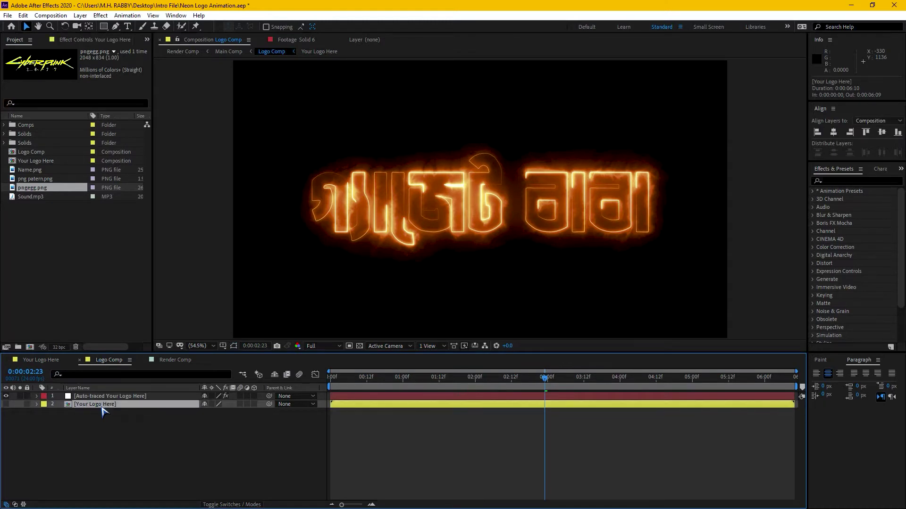
{"action": "left_click", "coordinate": [81, 15]}
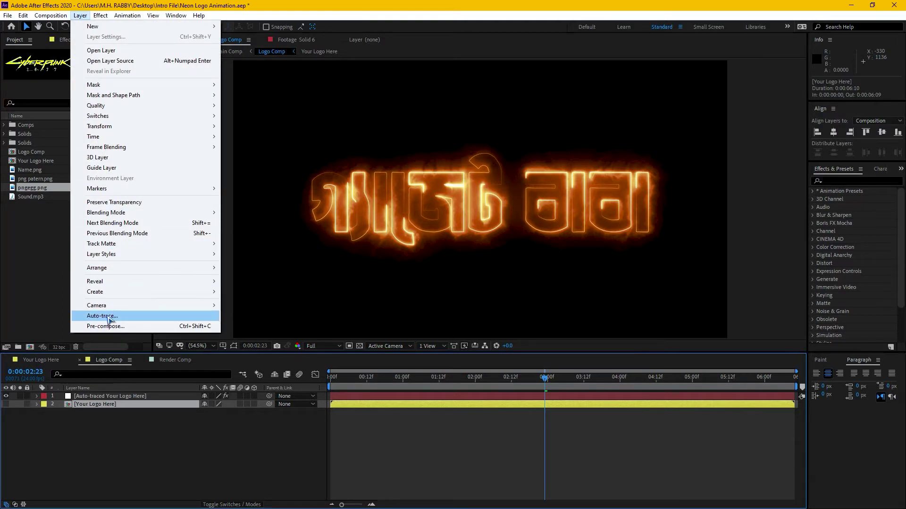
{"action": "left_click", "coordinate": [102, 316]}
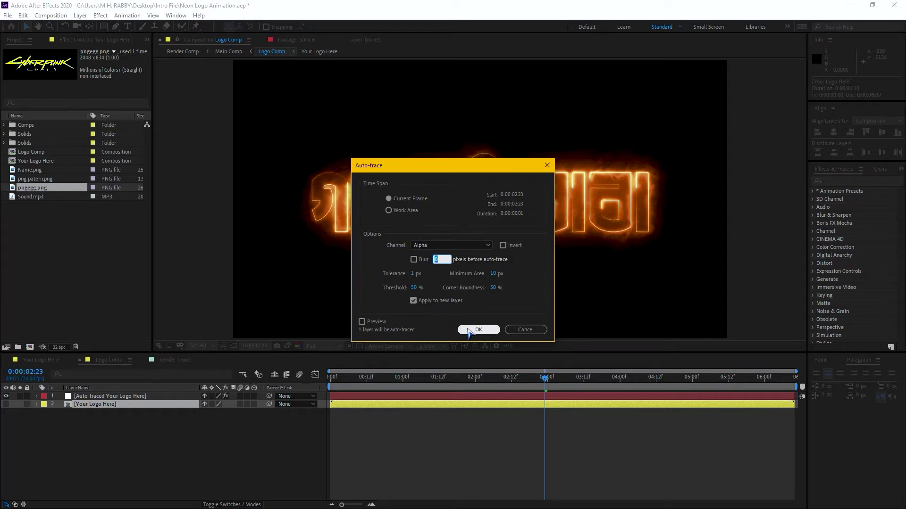
{"action": "left_click", "coordinate": [478, 330]}
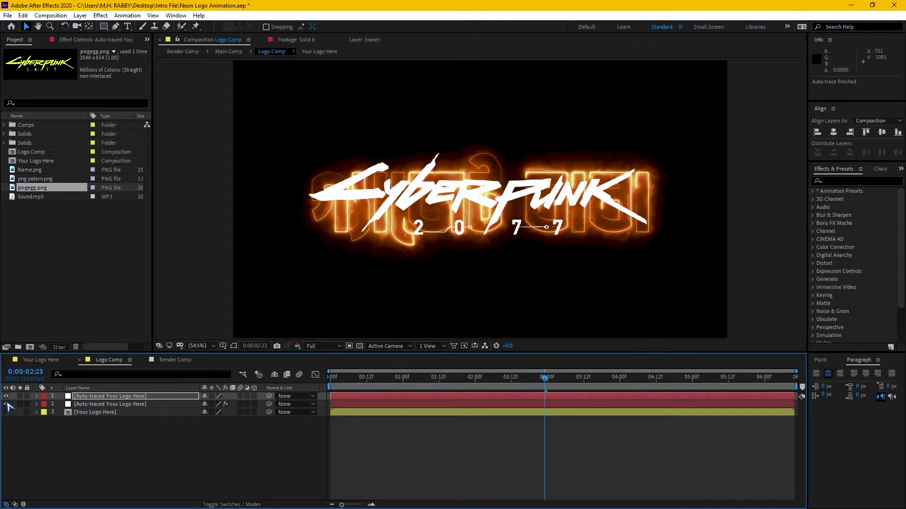
{"action": "left_click", "coordinate": [6, 404]}
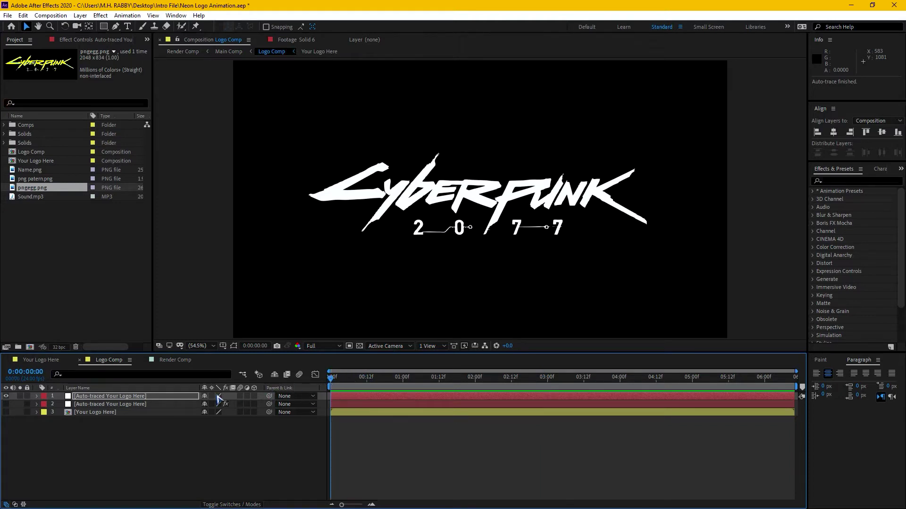
Step: Copy the second traced layer's Saber effect, then select the top traced layer
{"action": "left_click", "coordinate": [121, 407]}
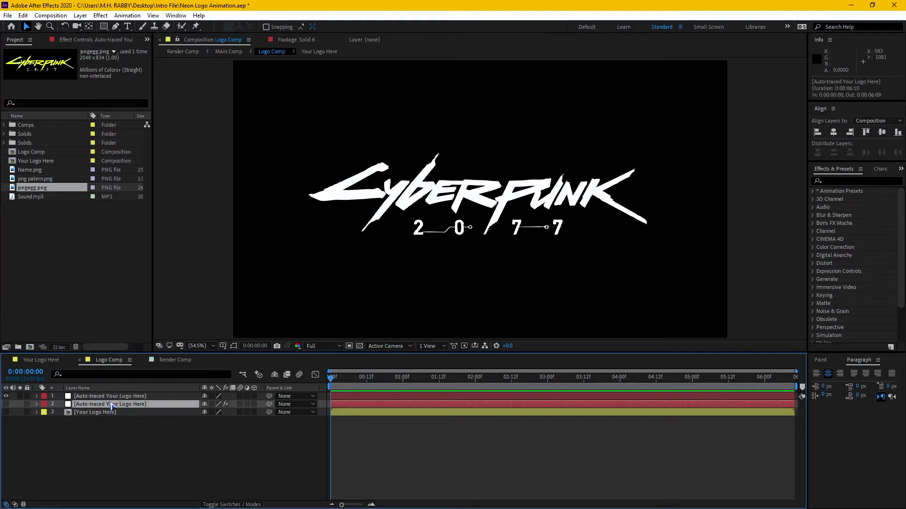
{"action": "left_click", "coordinate": [90, 41]}
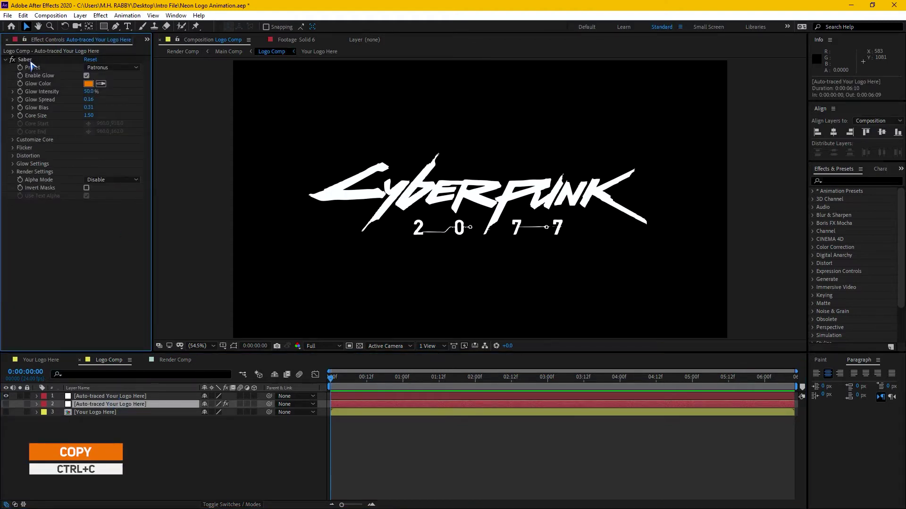
{"action": "left_click", "coordinate": [26, 59]}
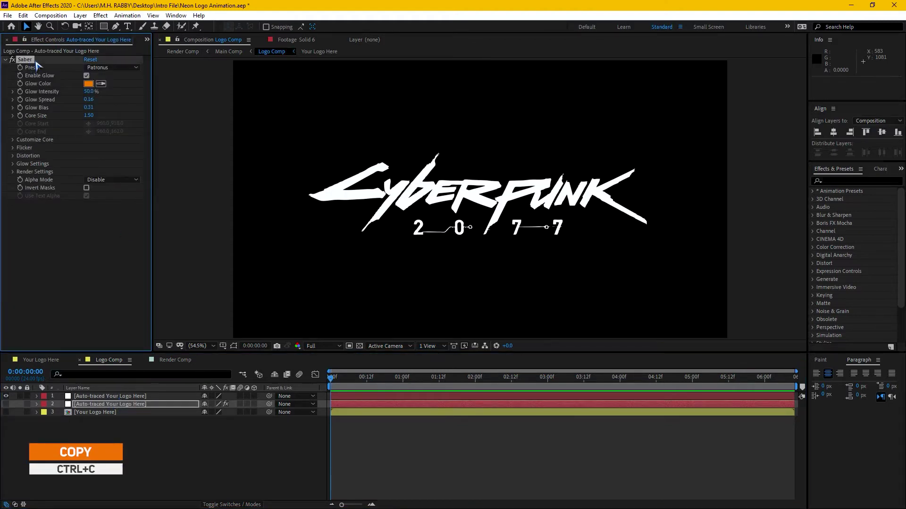
{"action": "right_click", "coordinate": [31, 66]}
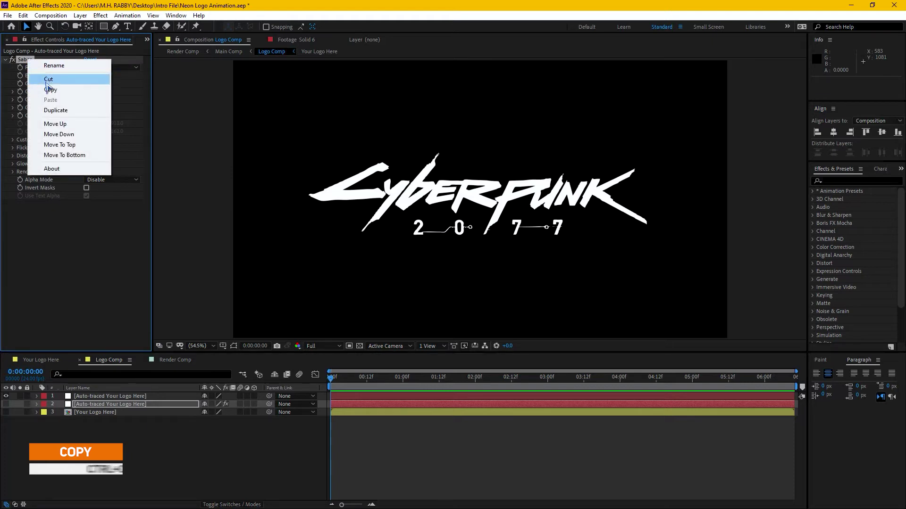
{"action": "left_click", "coordinate": [51, 89]}
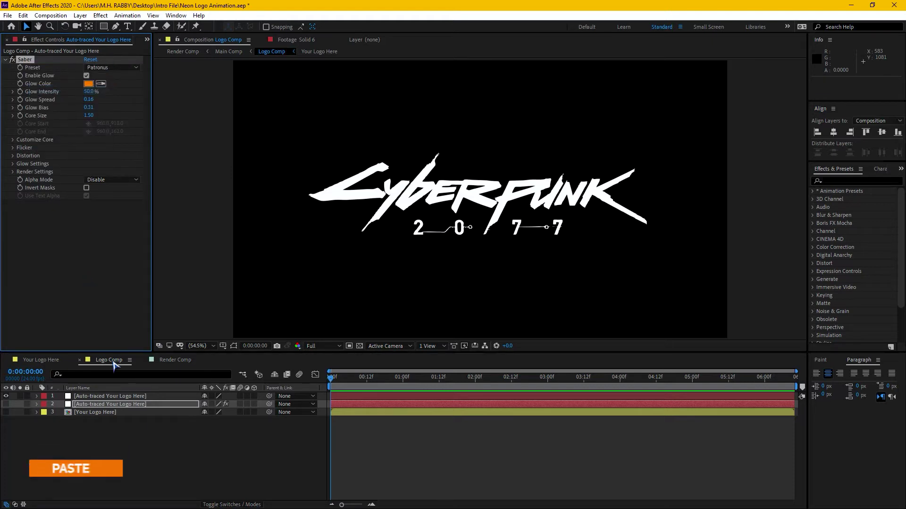
{"action": "left_click", "coordinate": [113, 396]}
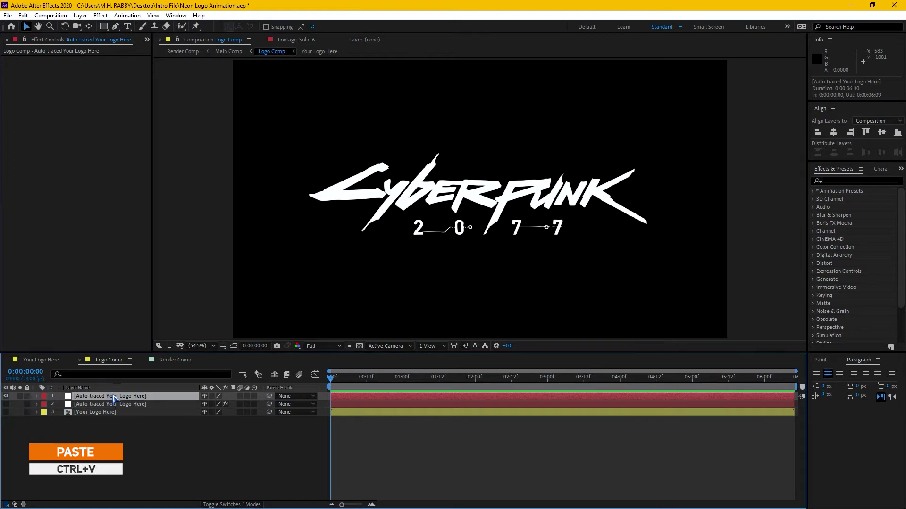
Step: Paste Saber onto the top layer and make its Glow Color green instead of orange
{"action": "key", "text": "ctrl+v"}
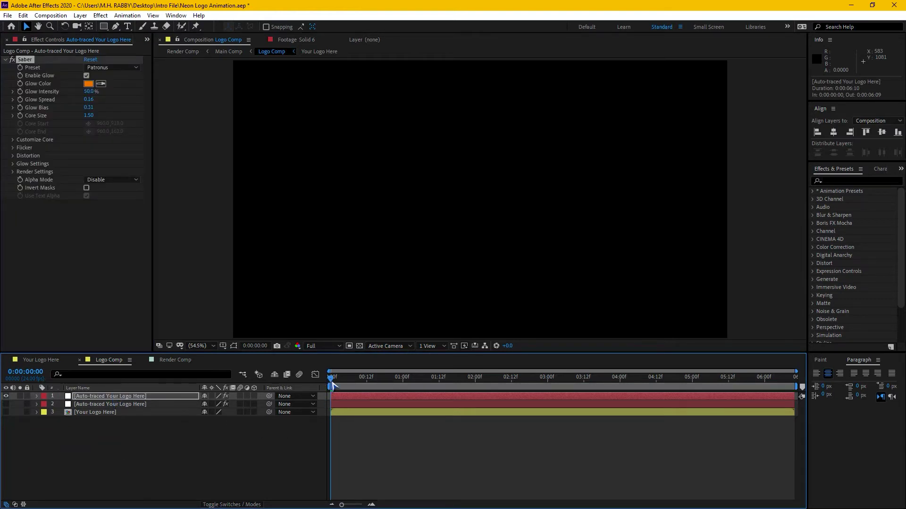
{"action": "left_click_drag", "start_coordinate": [336, 377], "coordinate": [448, 378]}
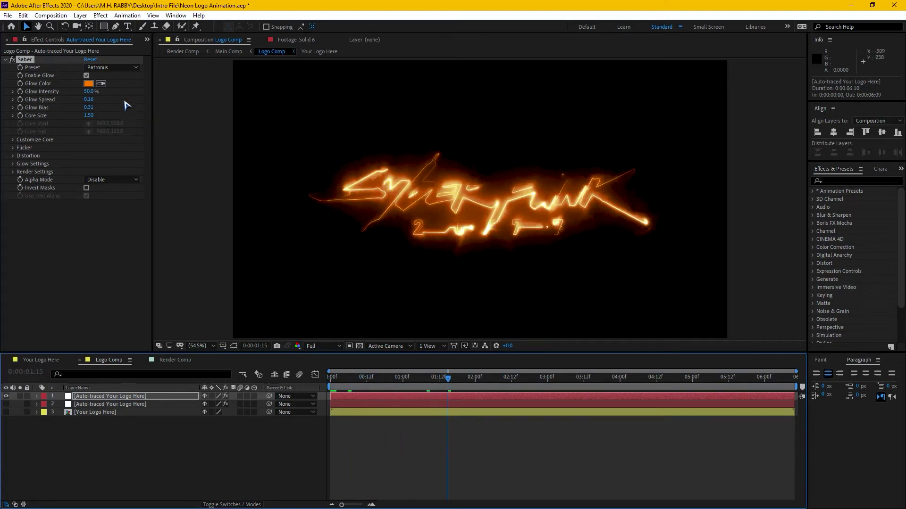
{"action": "left_click", "coordinate": [88, 84]}
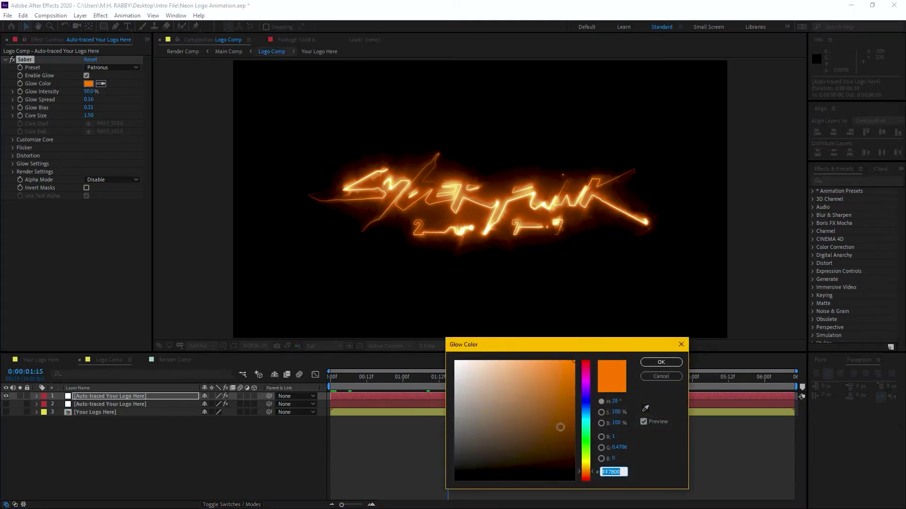
{"action": "left_click", "coordinate": [585, 462]}
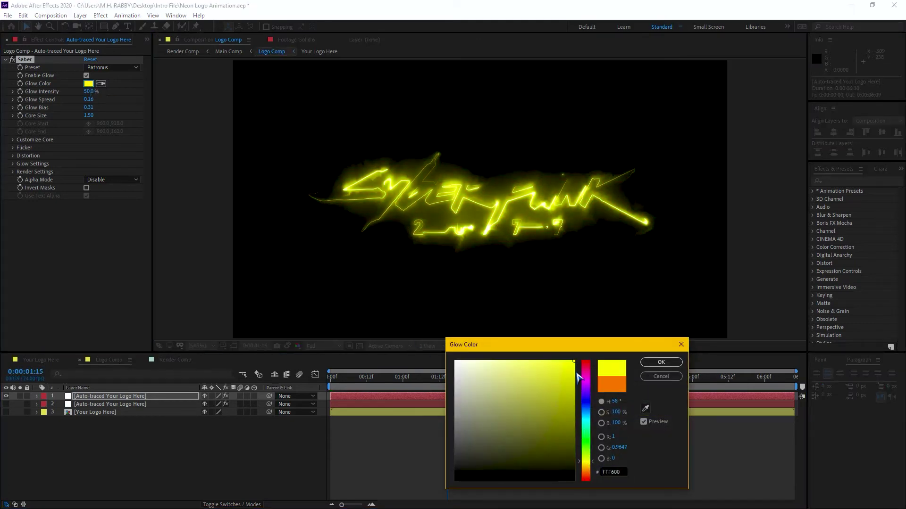
{"action": "left_click_drag", "start_coordinate": [586, 462], "coordinate": [586, 455]}
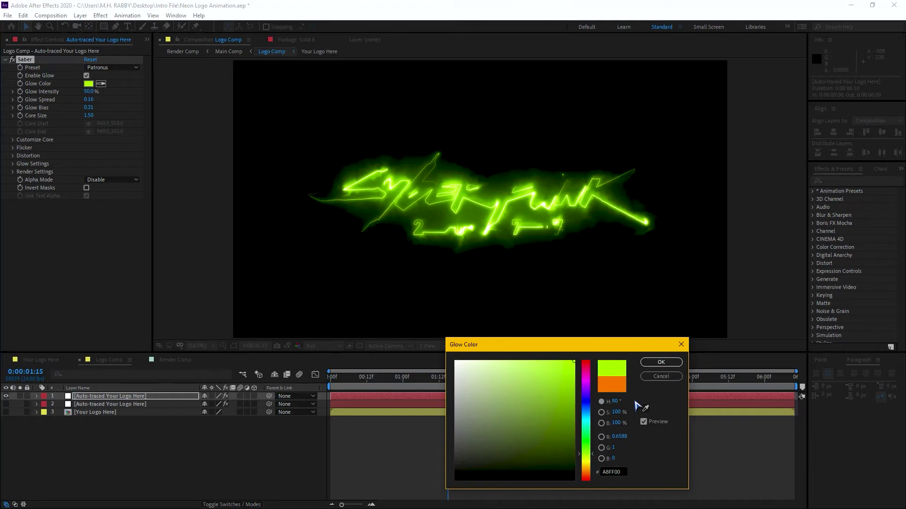
{"action": "left_click", "coordinate": [662, 362]}
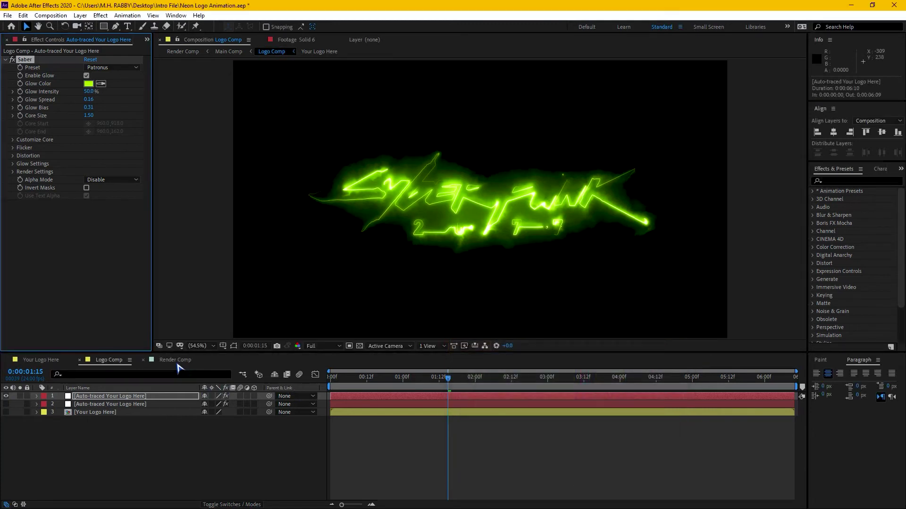
Step: Preview Render Comp at Half resolution from frame 0, then move to about 2:15
{"action": "left_click", "coordinate": [175, 359]}
{"action": "left_click", "coordinate": [311, 346]}
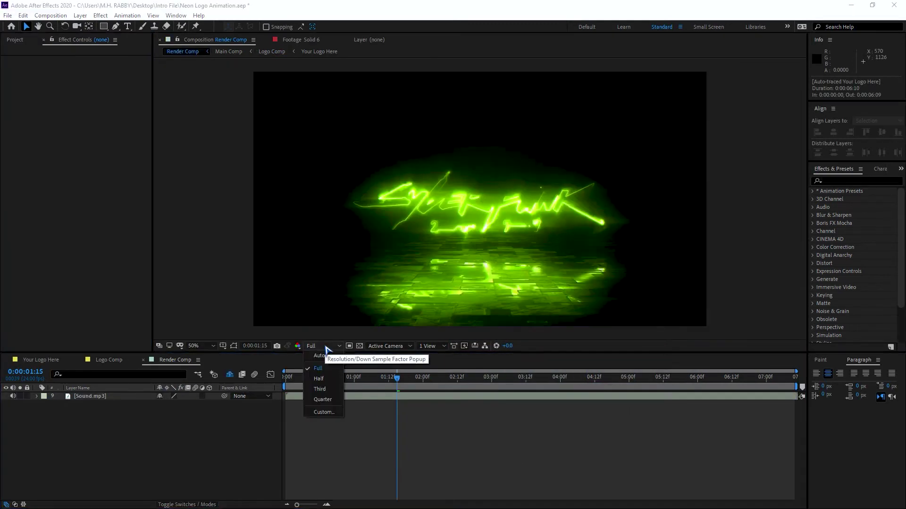
{"action": "left_click", "coordinate": [319, 380]}
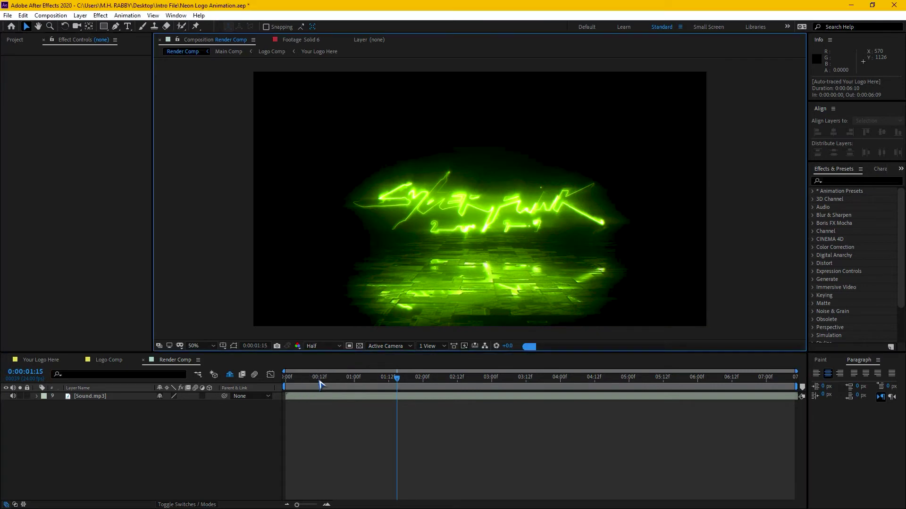
{"action": "left_click_drag", "start_coordinate": [312, 377], "coordinate": [285, 377]}
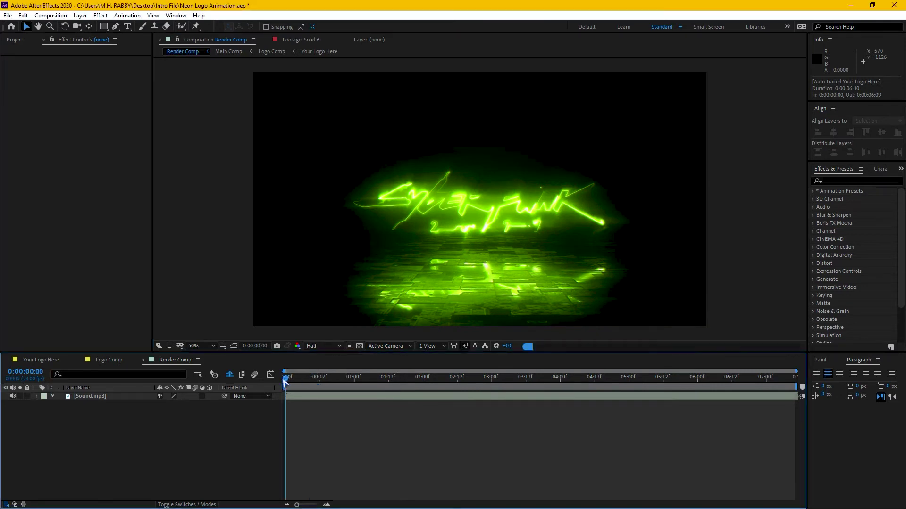
{"action": "key", "text": "space"}
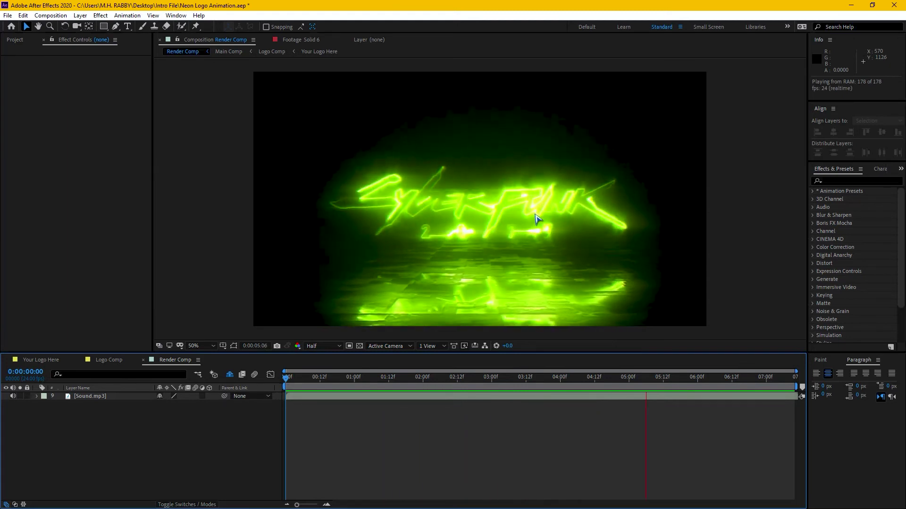
{"action": "key", "text": "space"}
{"action": "left_click_drag", "start_coordinate": [547, 379], "coordinate": [466, 380]}
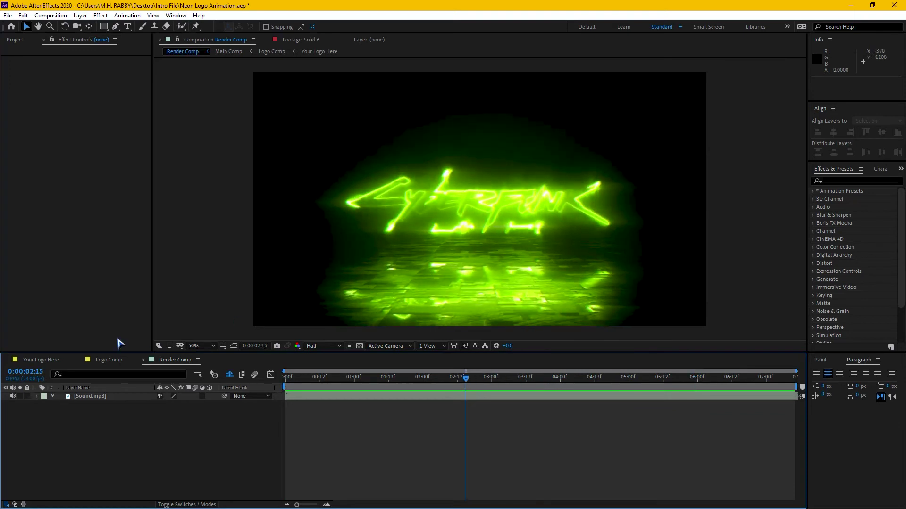
Step: In Logo Comp, change the Saber Glow Color from green to purple
{"action": "left_click", "coordinate": [106, 360]}
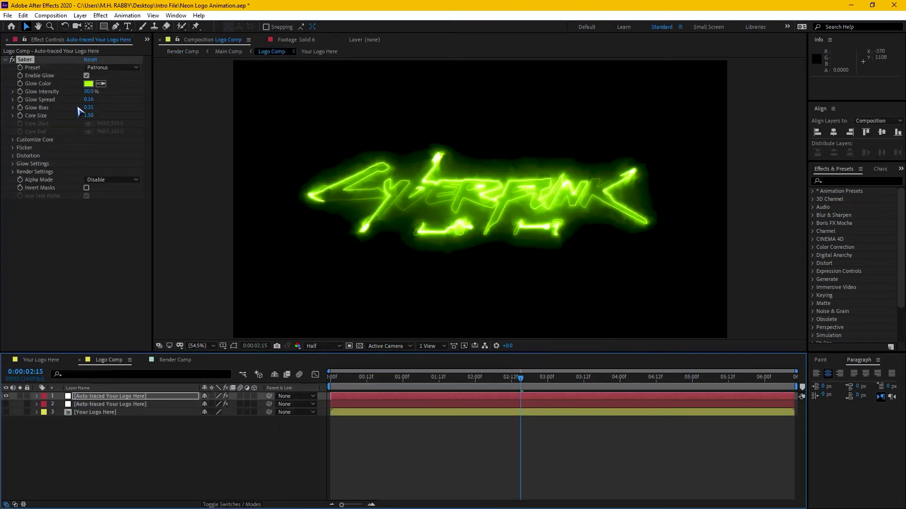
{"action": "left_click", "coordinate": [89, 84]}
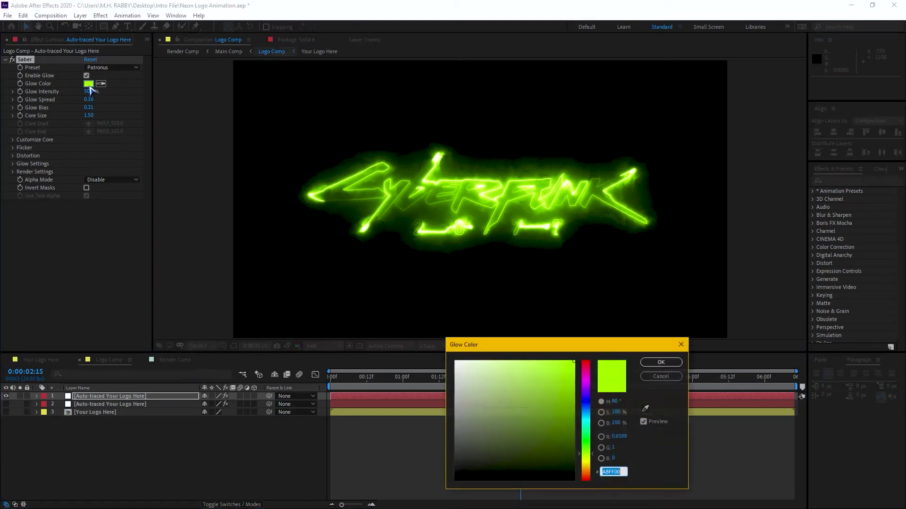
{"action": "left_click", "coordinate": [586, 386]}
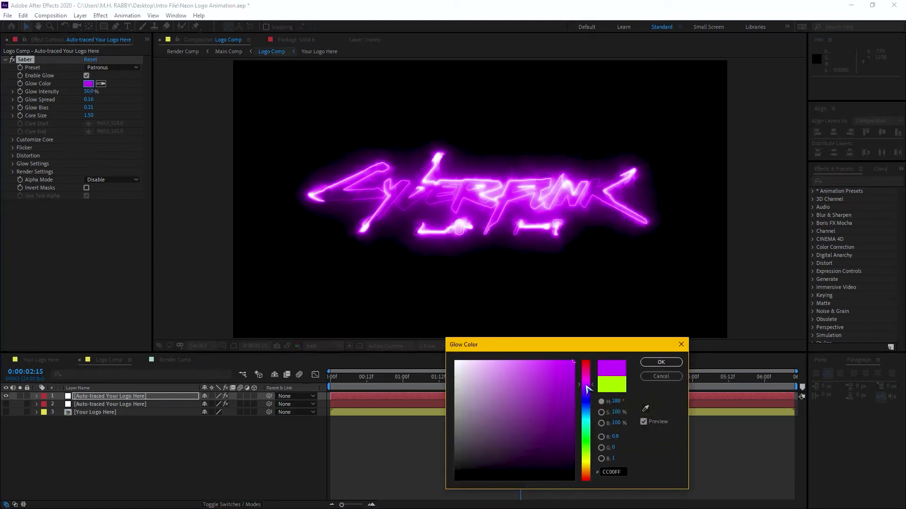
{"action": "left_click", "coordinate": [661, 362]}
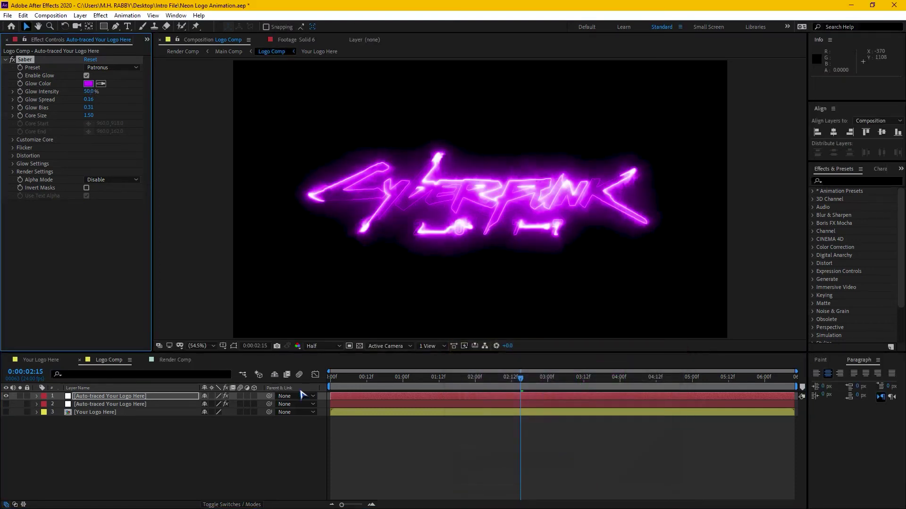
Step: Play back Render Comp's purple neon Cyberpunk logo animation, then scrub to a mid-animation frame
{"action": "left_click", "coordinate": [174, 360]}
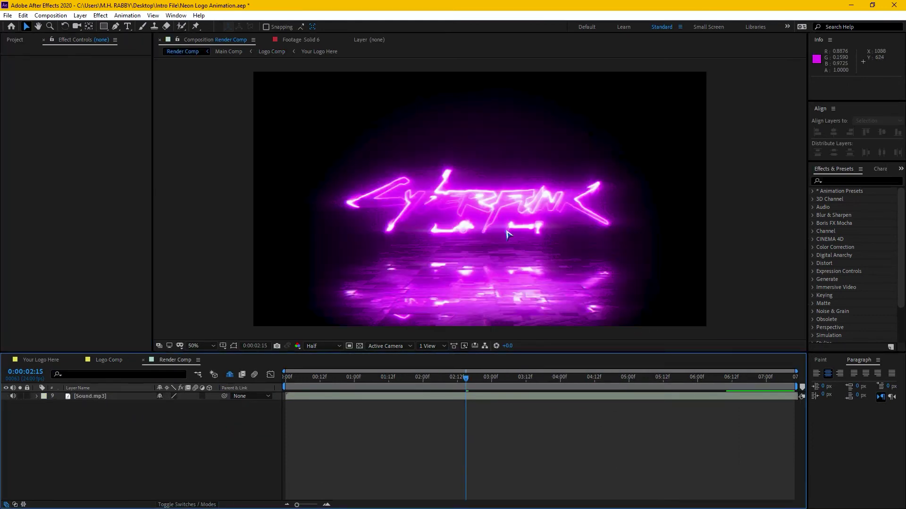
{"action": "left_click", "coordinate": [285, 377]}
{"action": "key", "text": "space"}
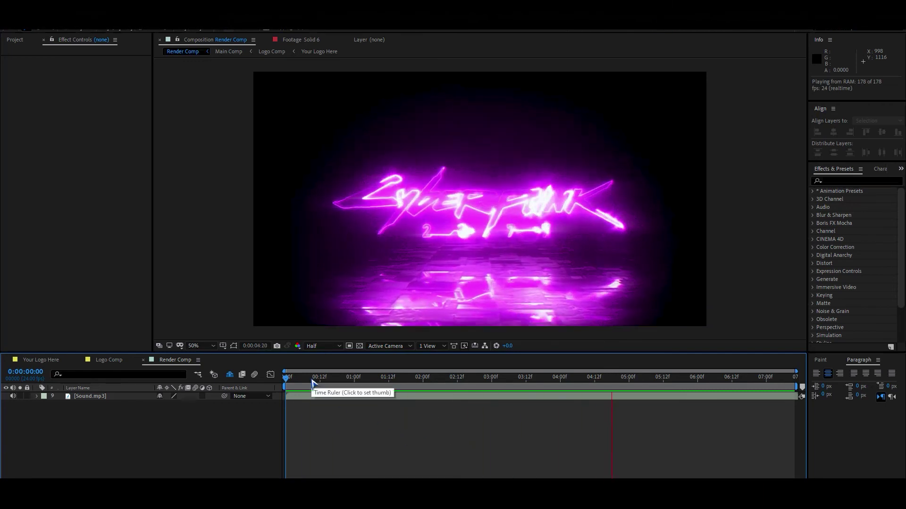
{"action": "left_click_drag", "start_coordinate": [312, 384], "coordinate": [514, 394]}
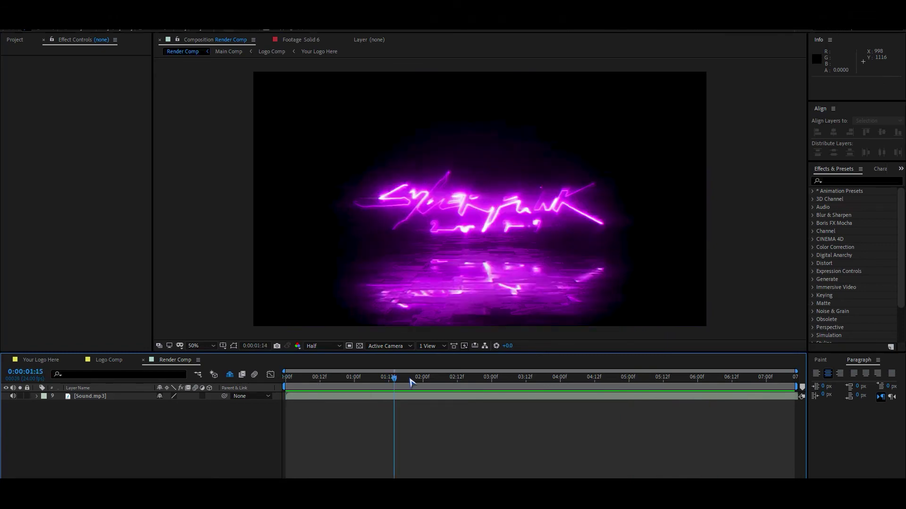